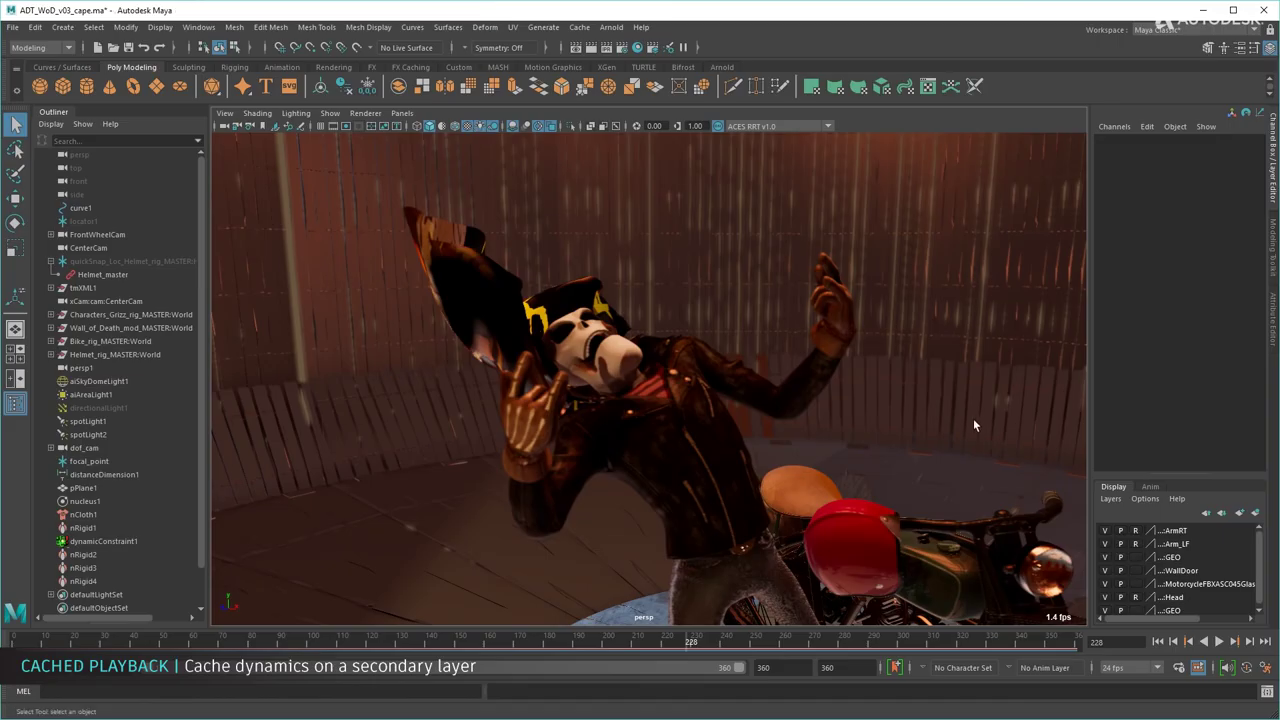
- Orbit around the caped rider, turn on ghosted trails, and play the cached hippo animation
{"action": "left_click_drag", "start_coordinate": [846, 423], "coordinate": [937, 421], "text": "alt"}
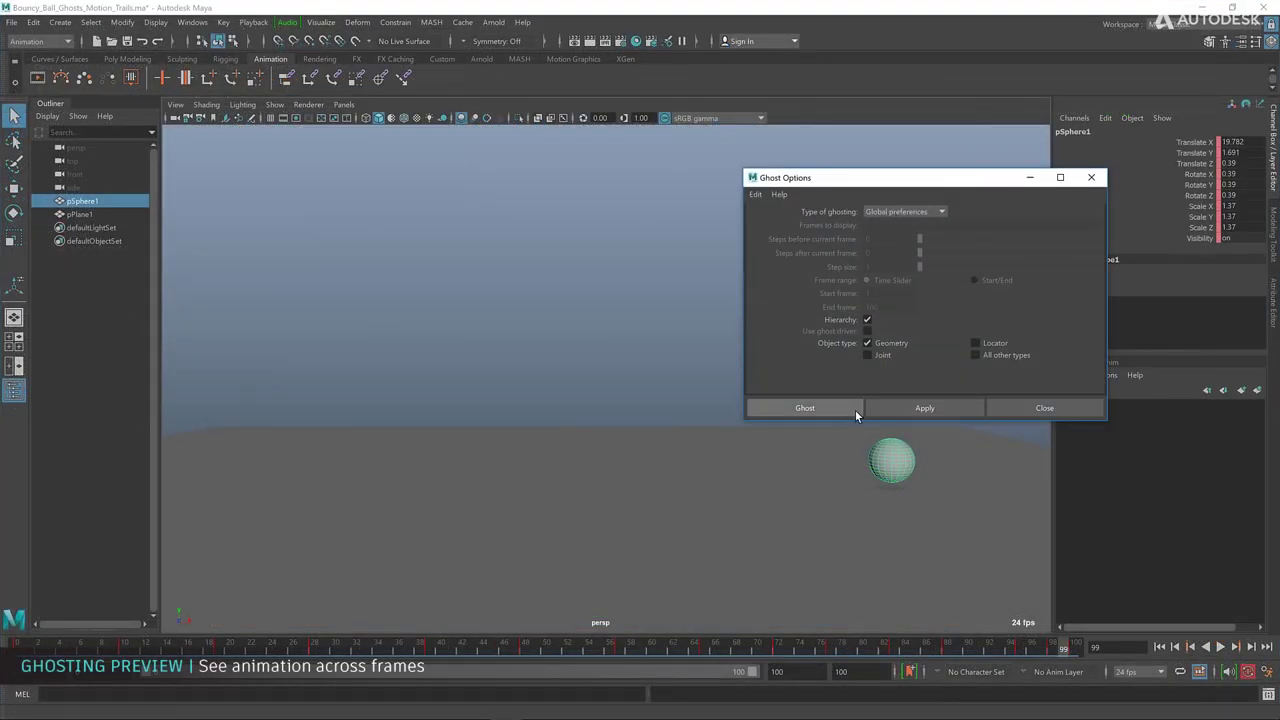
{"action": "left_click", "coordinate": [855, 410]}
{"action": "left_click", "coordinate": [1220, 647]}
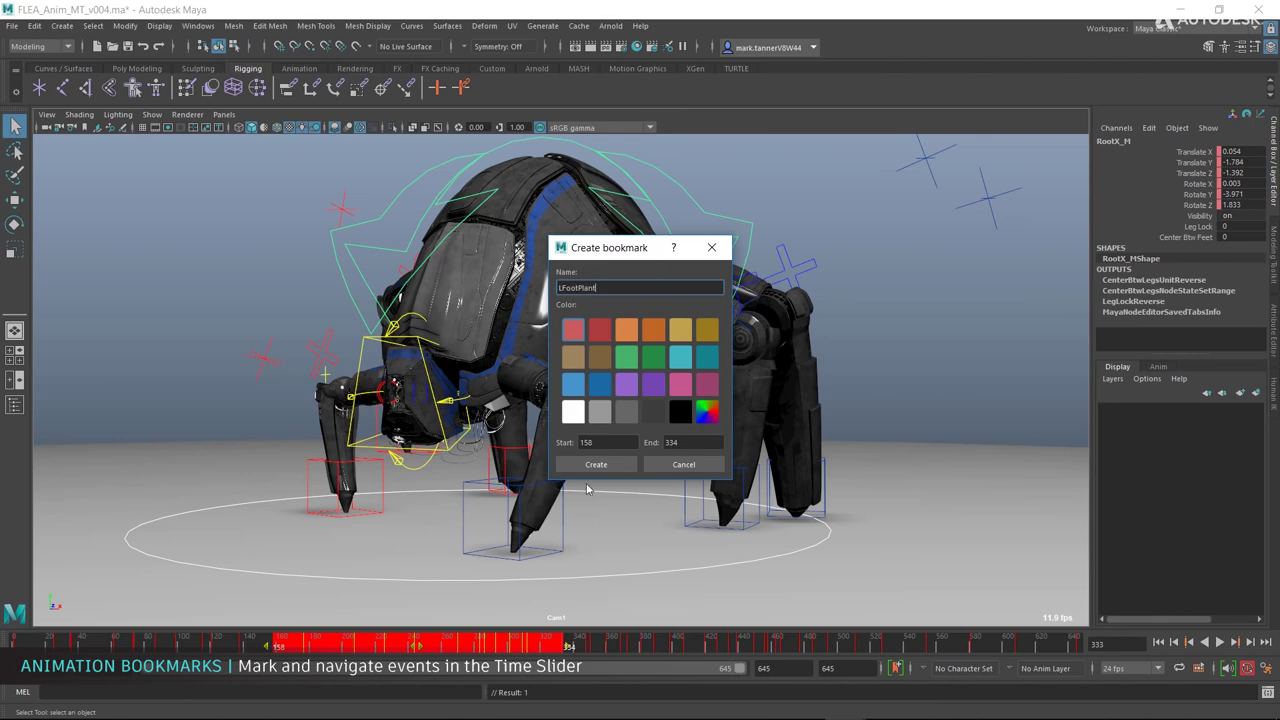
- Create the LFootPlant bookmark and a 363–477 bookmark, then open the Bookmark Manager
{"action": "left_click", "coordinate": [596, 464]}
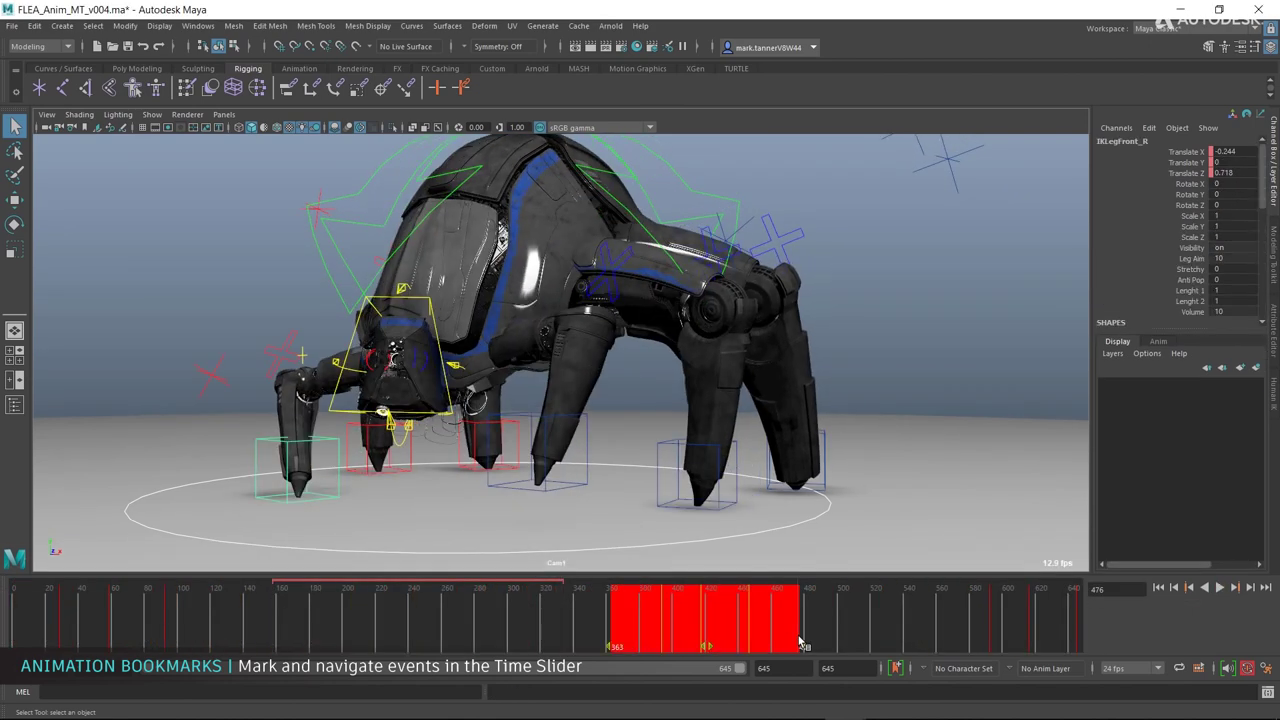
{"action": "left_click", "coordinate": [612, 465]}
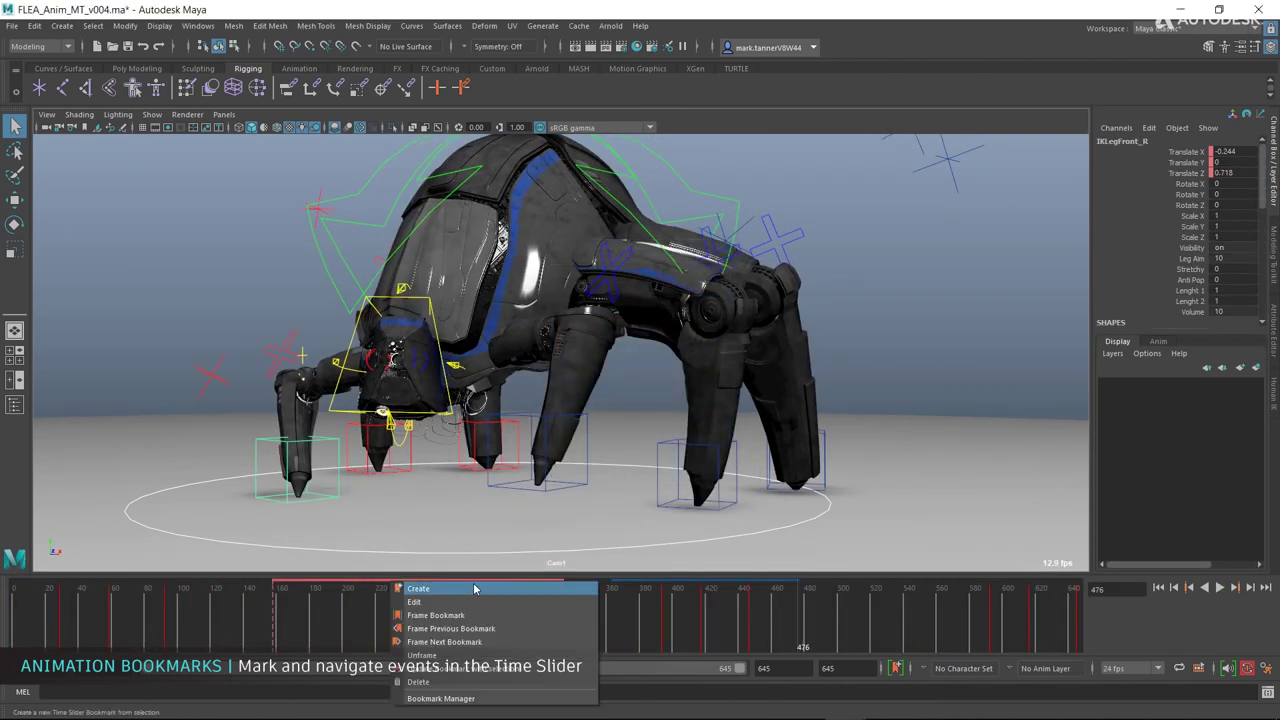
{"action": "left_click", "coordinate": [478, 615]}
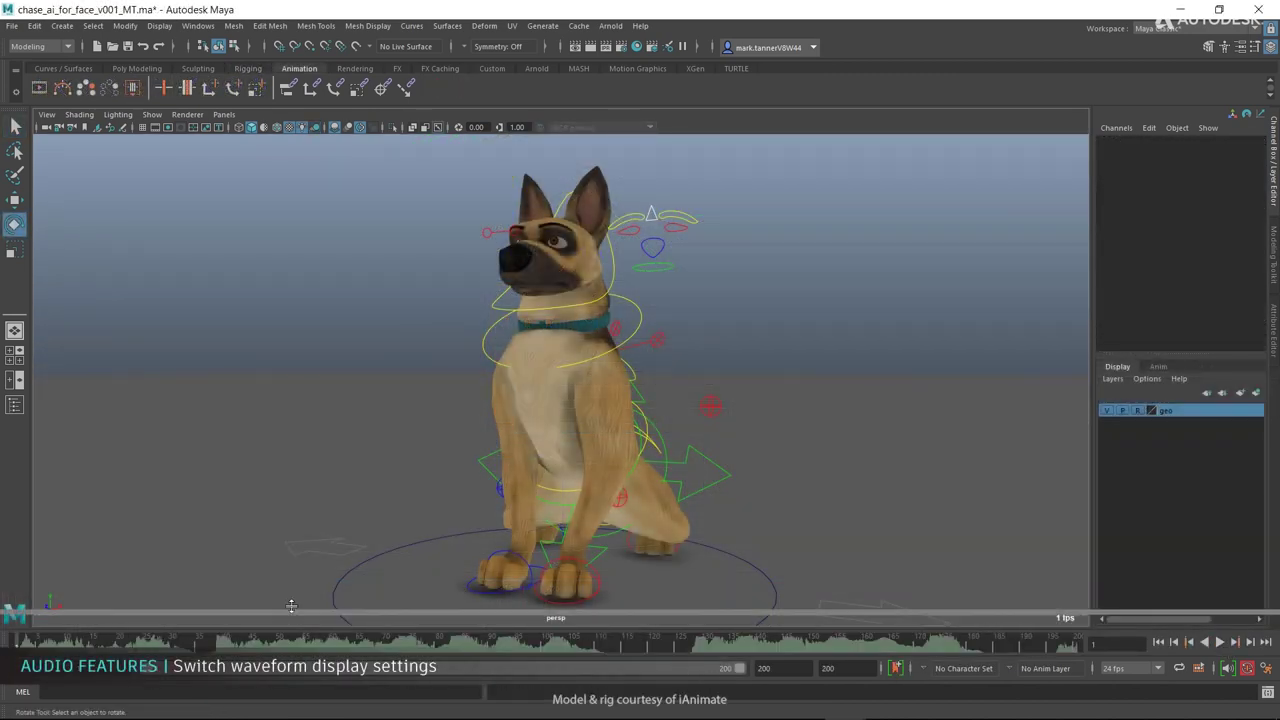
- Enlarge the timeline and display the audio waveform centered in it
{"action": "left_click_drag", "start_coordinate": [291, 606], "coordinate": [291, 556]}
{"action": "right_click", "coordinate": [1230, 676]}
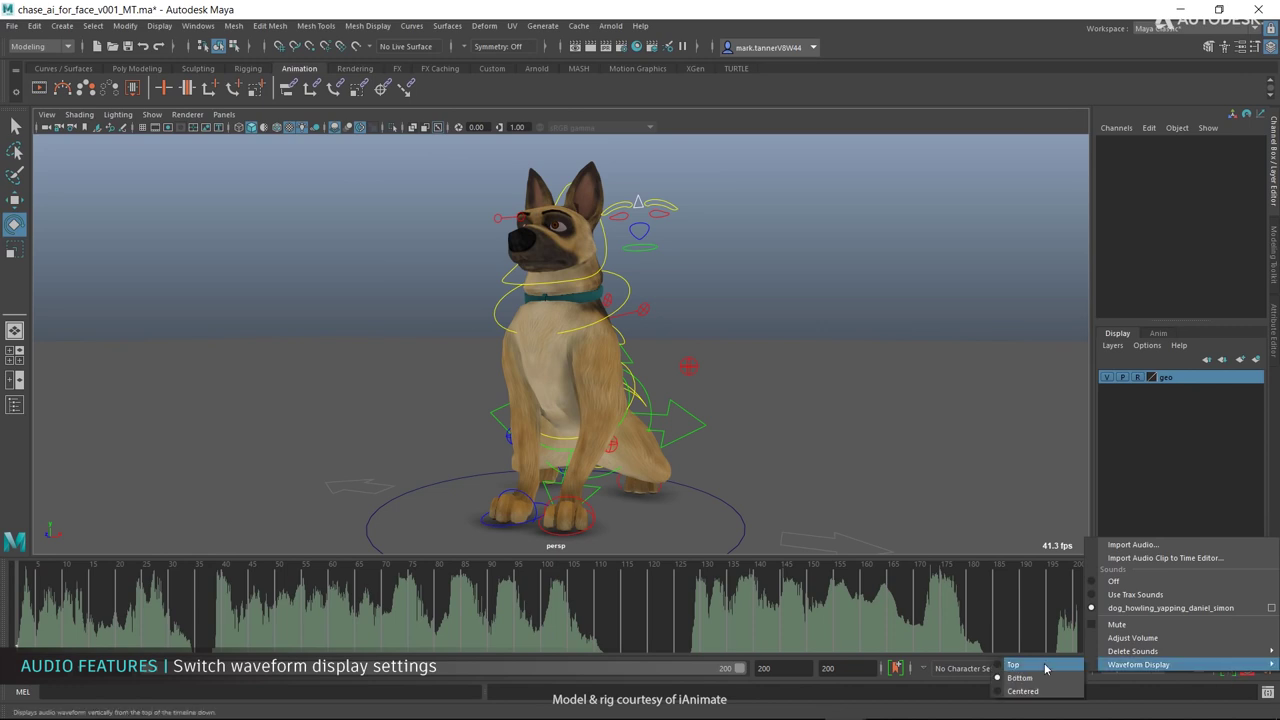
{"action": "left_click", "coordinate": [1045, 668]}
{"action": "right_click", "coordinate": [1230, 676]}
{"action": "left_click", "coordinate": [1045, 690]}
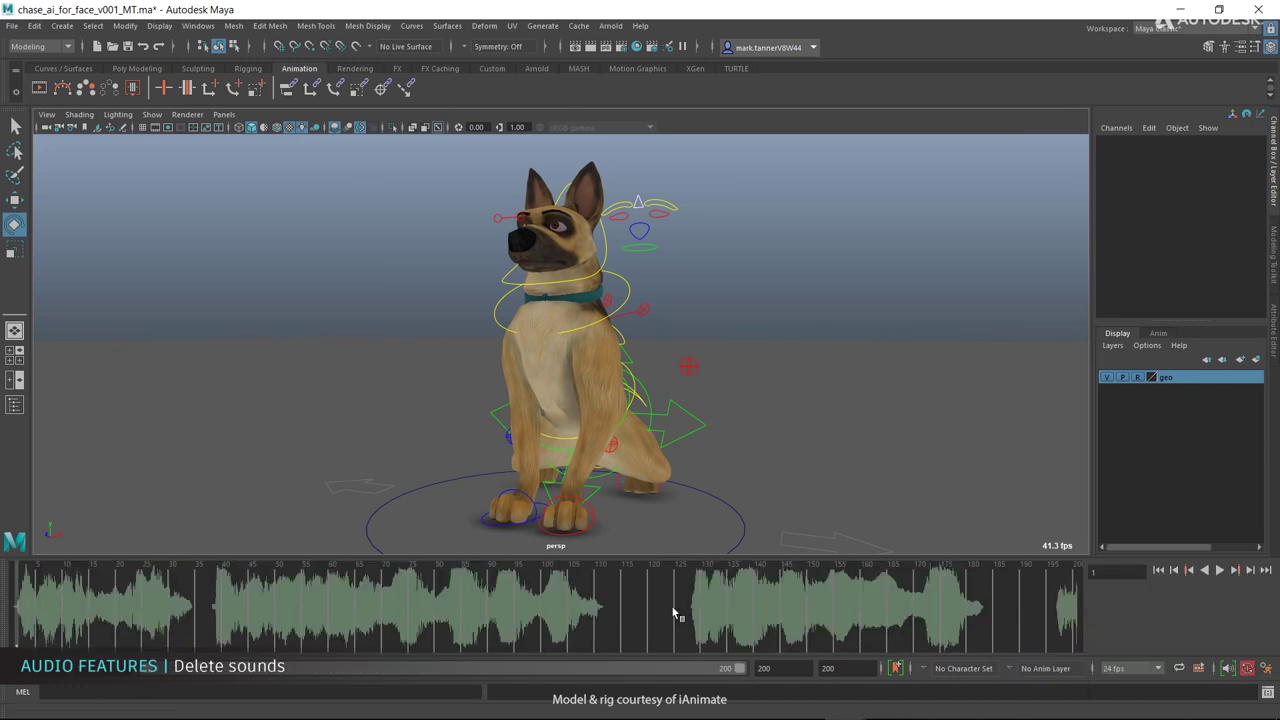
- Delete the dog howling sound, find its node in the widened Outliner, and open Animation preferences
{"action": "right_click", "coordinate": [1228, 668]}
{"action": "left_click", "coordinate": [1013, 654]}
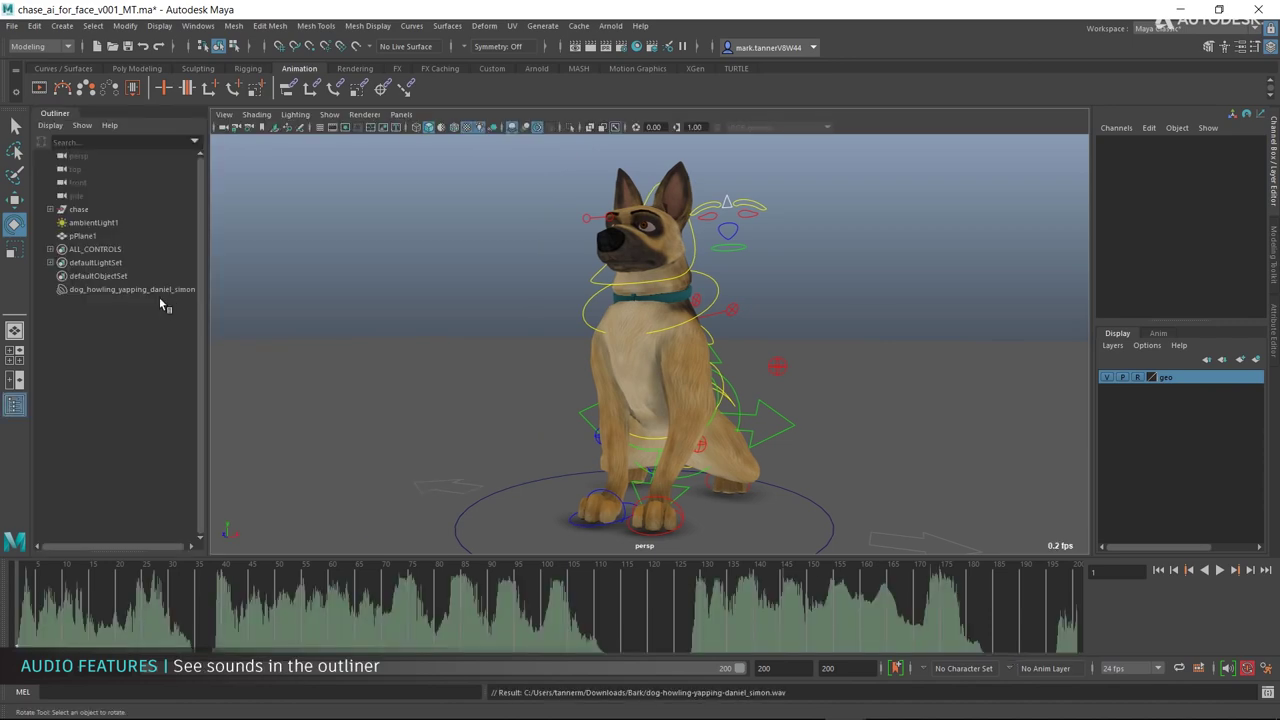
{"action": "left_click", "coordinate": [148, 289]}
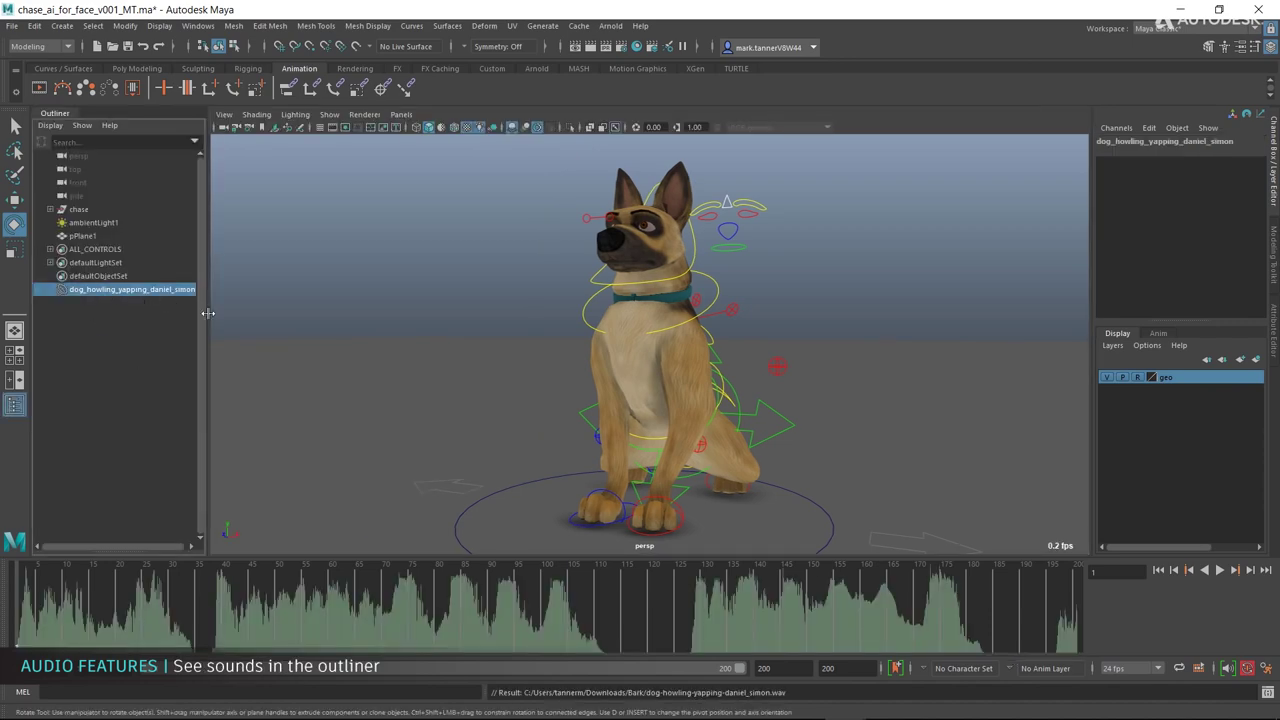
{"action": "left_click_drag", "start_coordinate": [208, 313], "coordinate": [290, 326]}
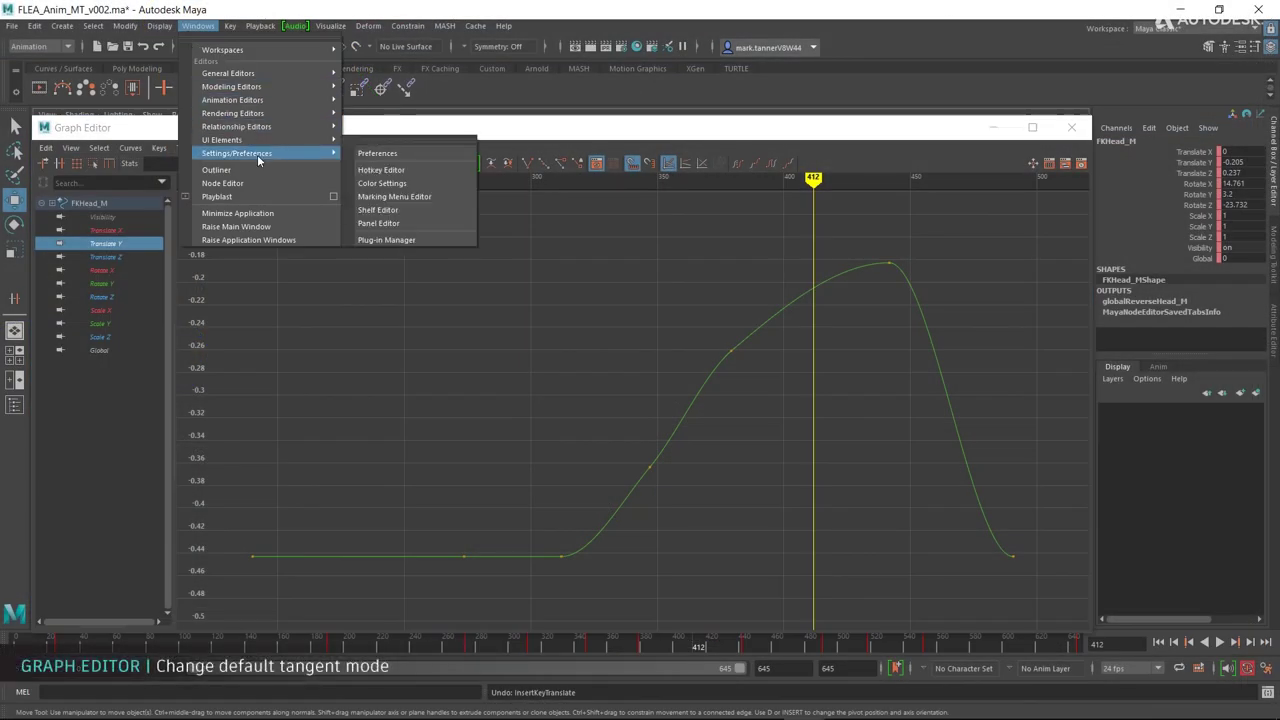
{"action": "left_click", "coordinate": [377, 153]}
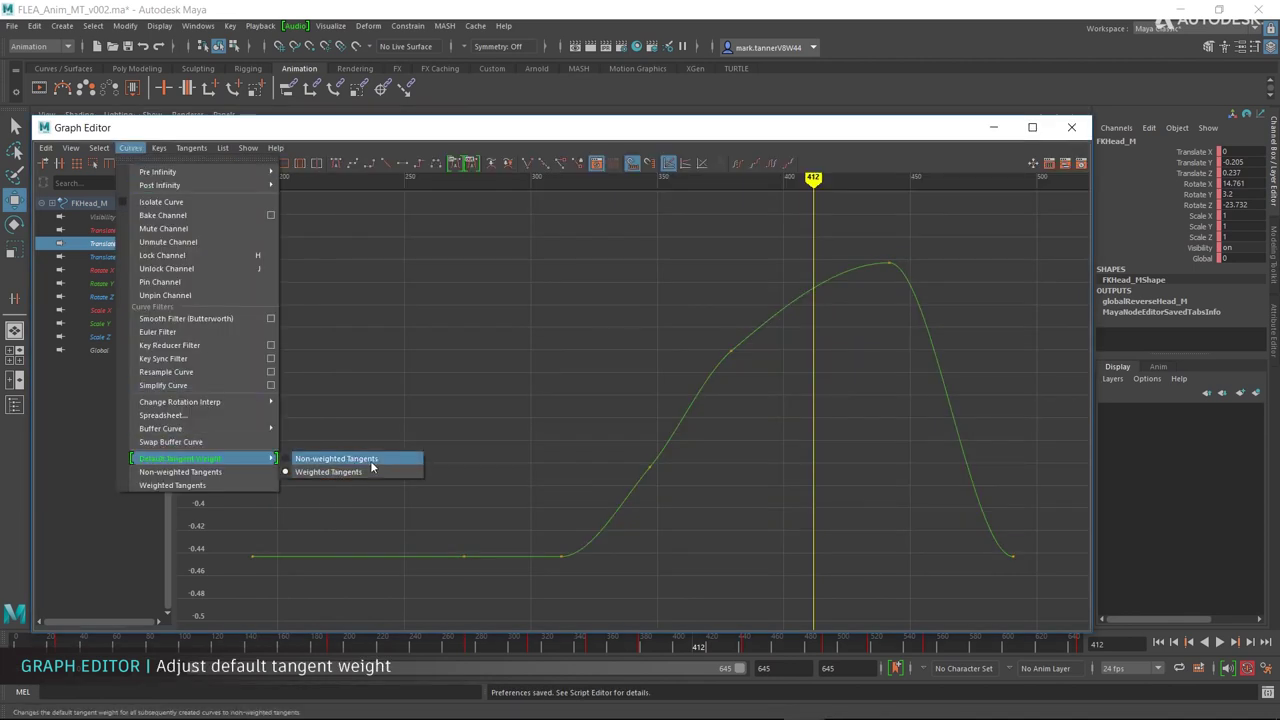
- Make new curves non-weighted, change the default tangent type, and apply the Colorblind Compatible theme
{"action": "left_click", "coordinate": [372, 467]}
{"action": "left_click", "coordinate": [195, 147]}
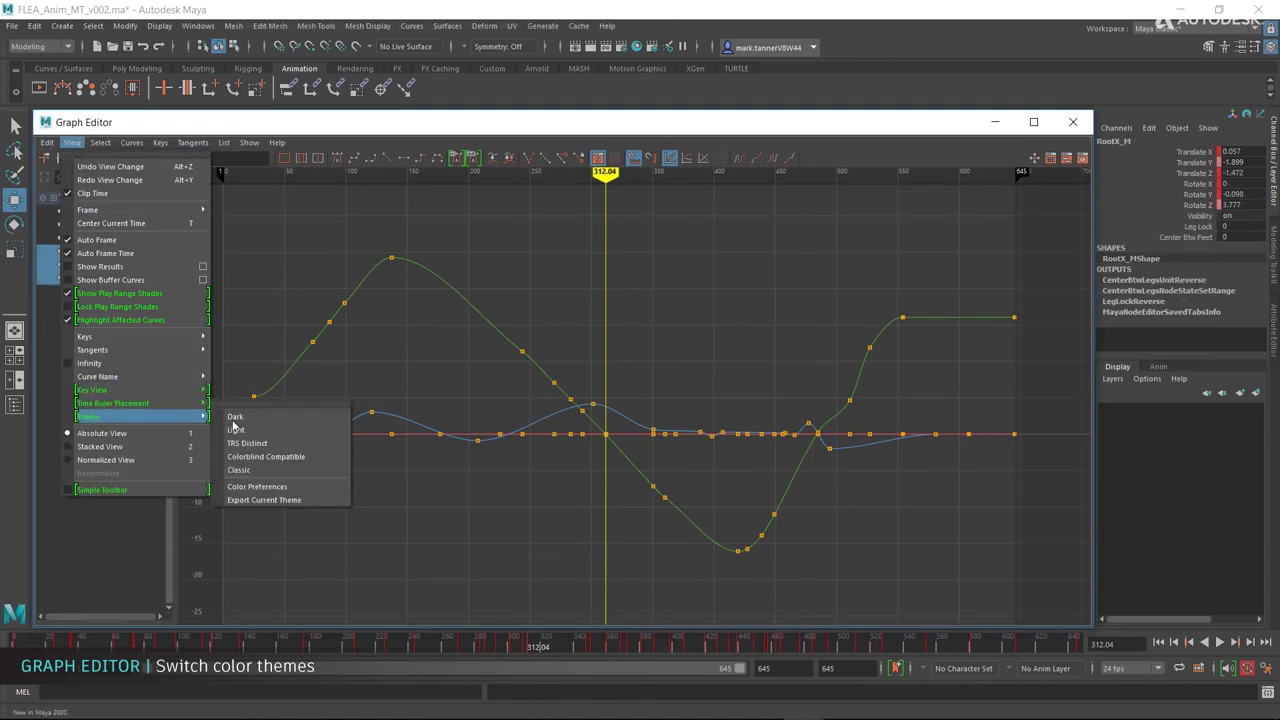
{"action": "left_click", "coordinate": [235, 409]}
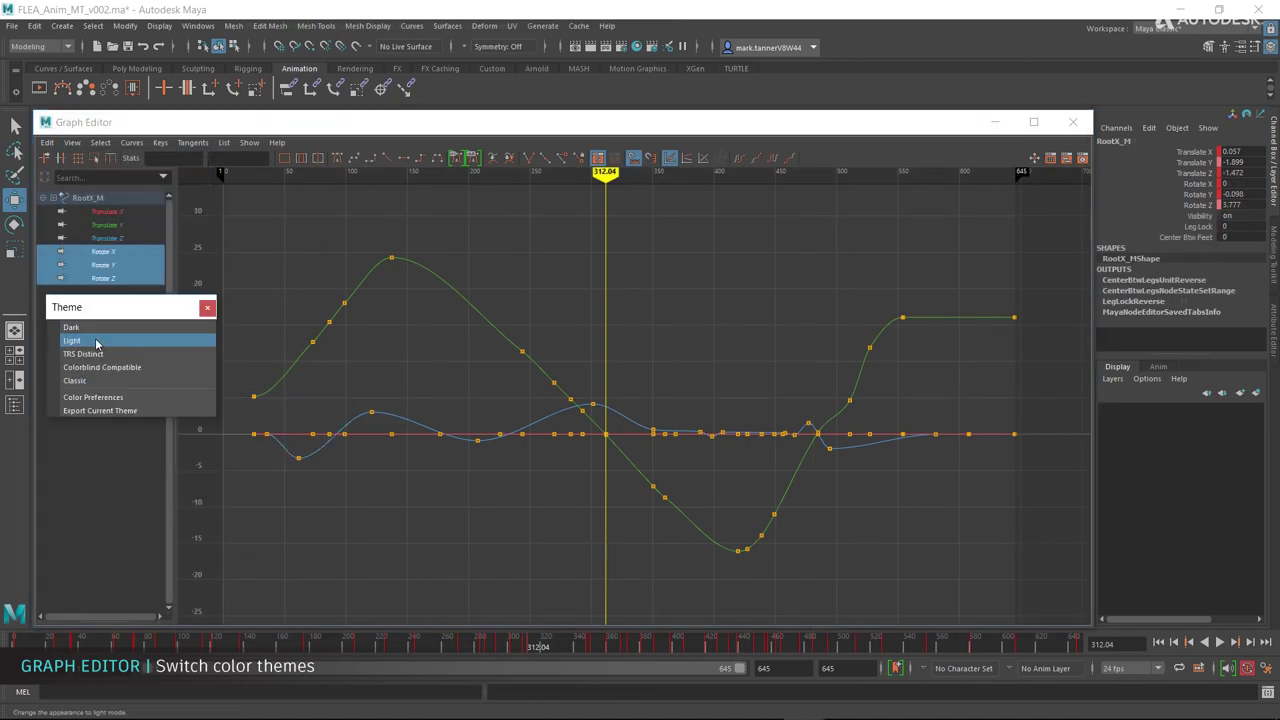
{"action": "left_click", "coordinate": [72, 340]}
{"action": "left_click", "coordinate": [122, 354]}
{"action": "left_click", "coordinate": [105, 367]}
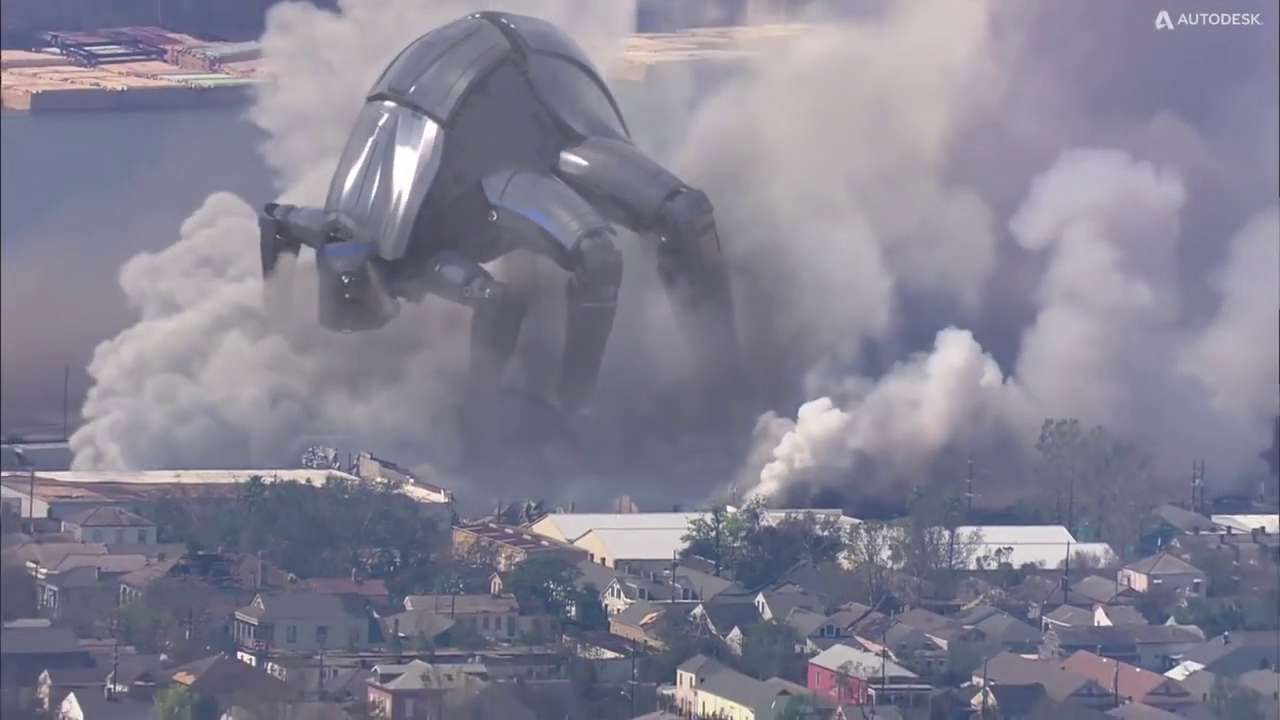
- Frame the flea's armor, pick a vertex, attach a Rivet locator, and play the animation
{"action": "key", "text": "f"}
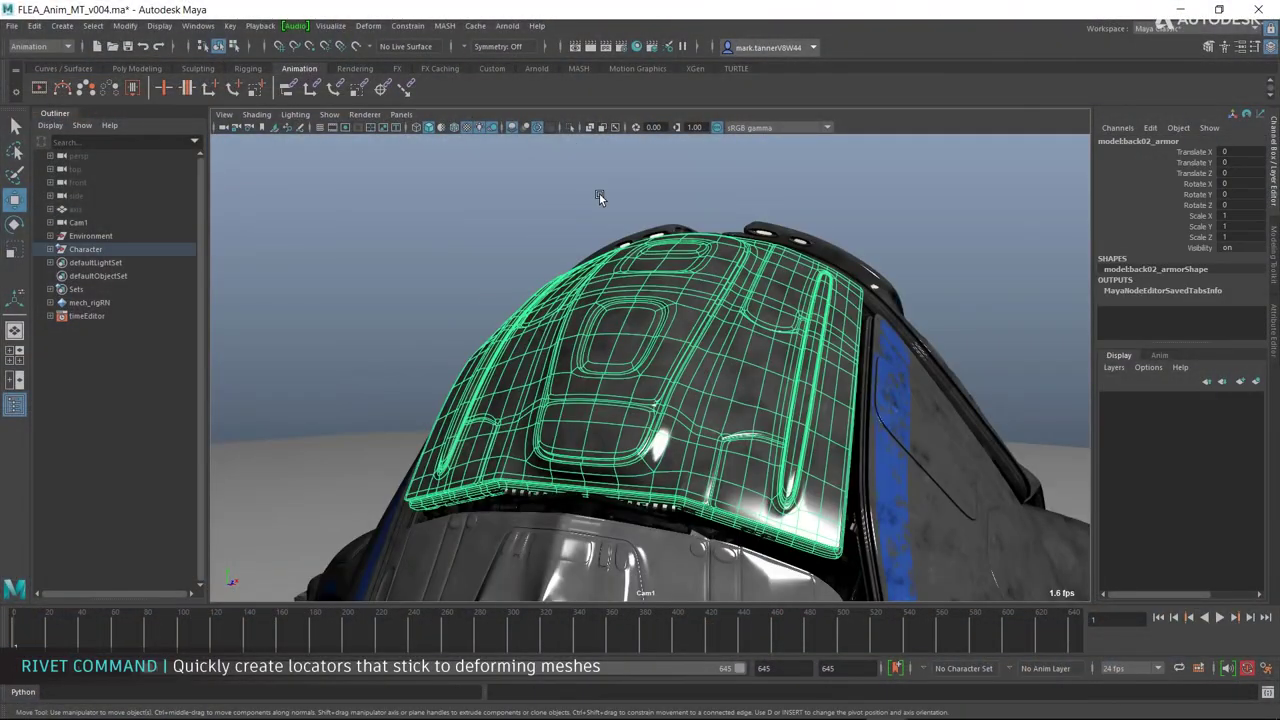
{"action": "right_click_drag", "start_coordinate": [628, 352], "coordinate": [700, 322]}
{"action": "left_click_drag", "start_coordinate": [750, 311], "coordinate": [640, 352], "text": "alt"}
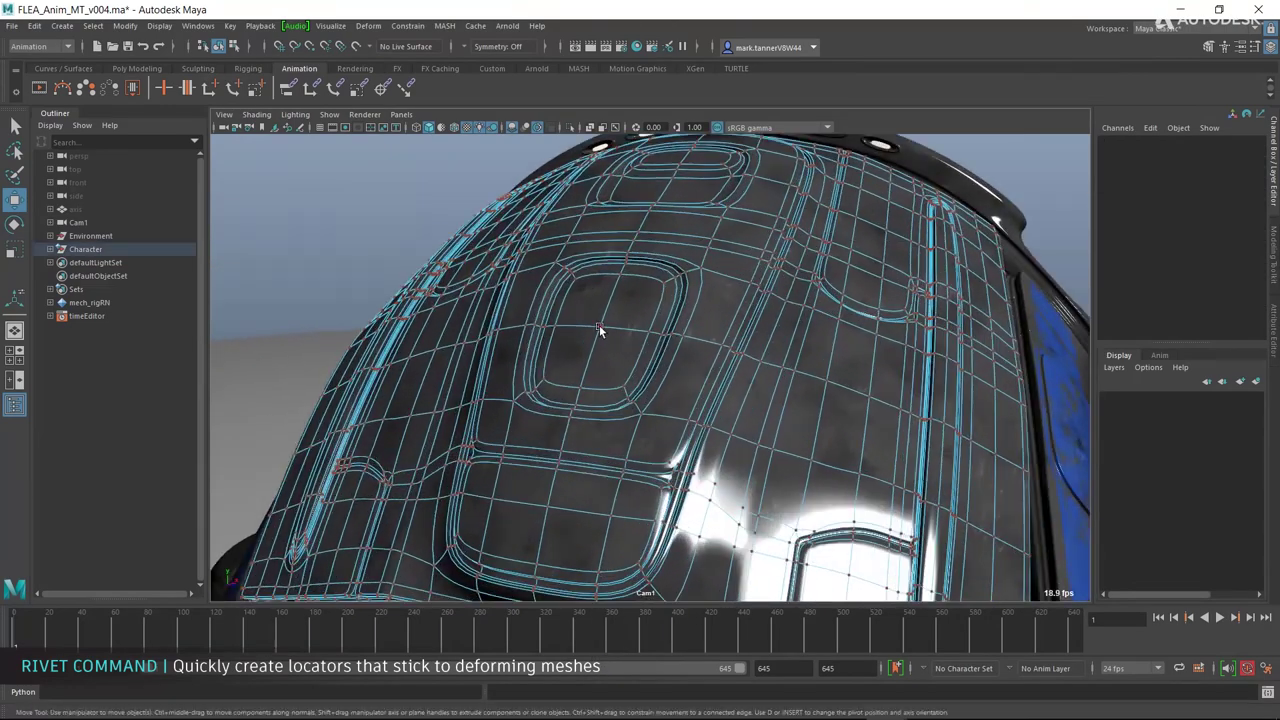
{"action": "left_click", "coordinate": [407, 25]}
{"action": "left_click", "coordinate": [473, 139]}
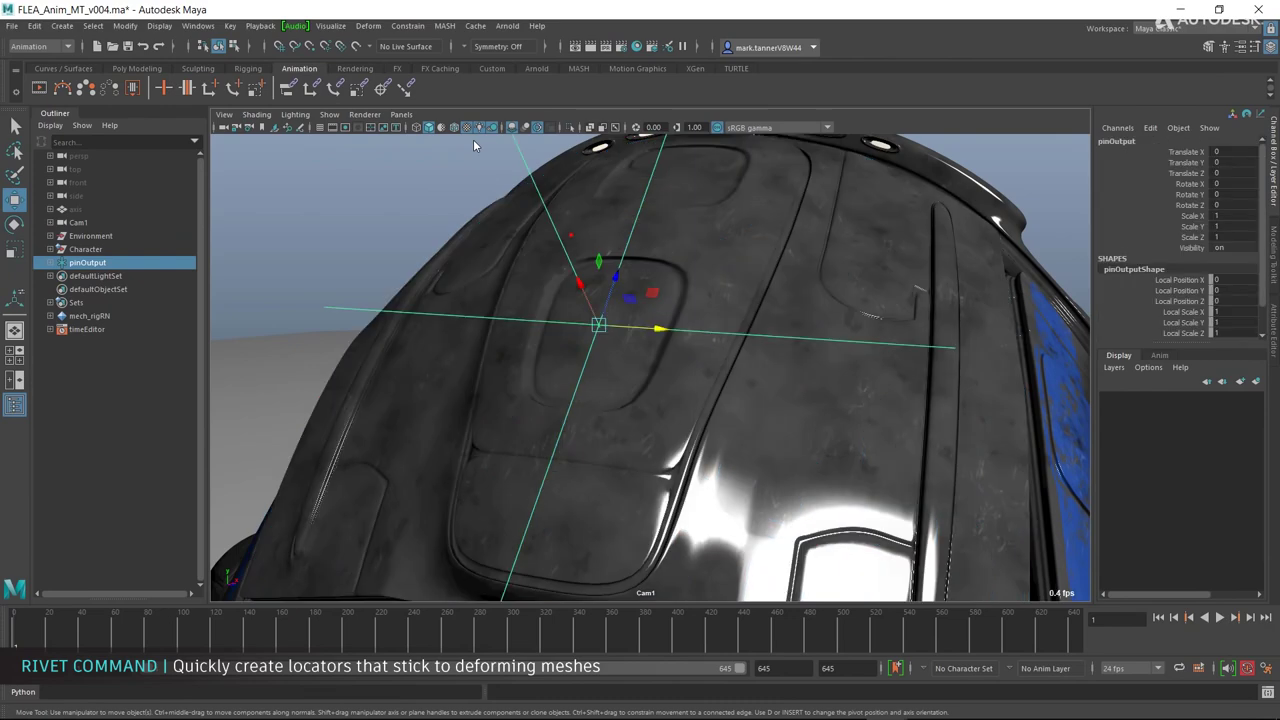
{"action": "key", "text": "alt+v"}
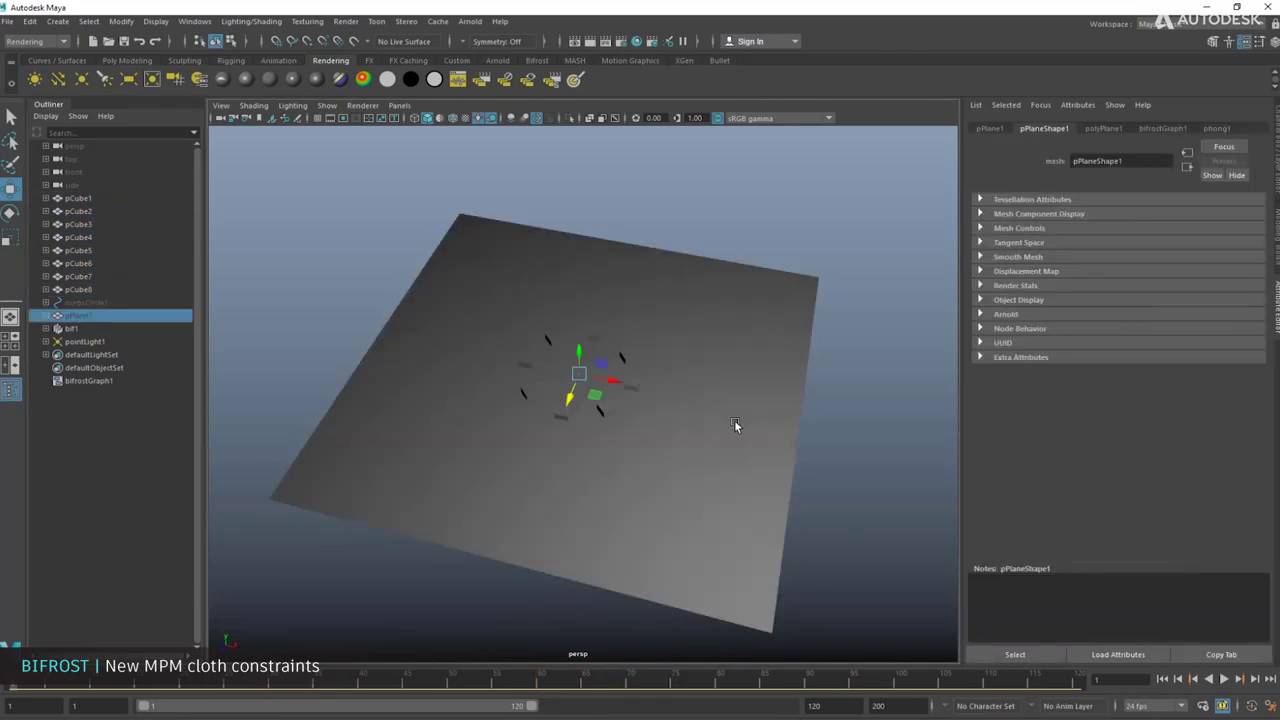
- Set Failure Post Process to subdivide_and_split and orbit to a low side view of the cloth
{"action": "left_click", "coordinate": [859, 315]}
{"action": "mouse_move", "coordinate": [859, 315]}
{"action": "left_mouse_down", "text": "alt"}
{"action": "mouse_move", "coordinate": [939, 291]}
{"action": "mouse_move", "coordinate": [779, 332]}
{"action": "left_mouse_up", "text": "alt"}
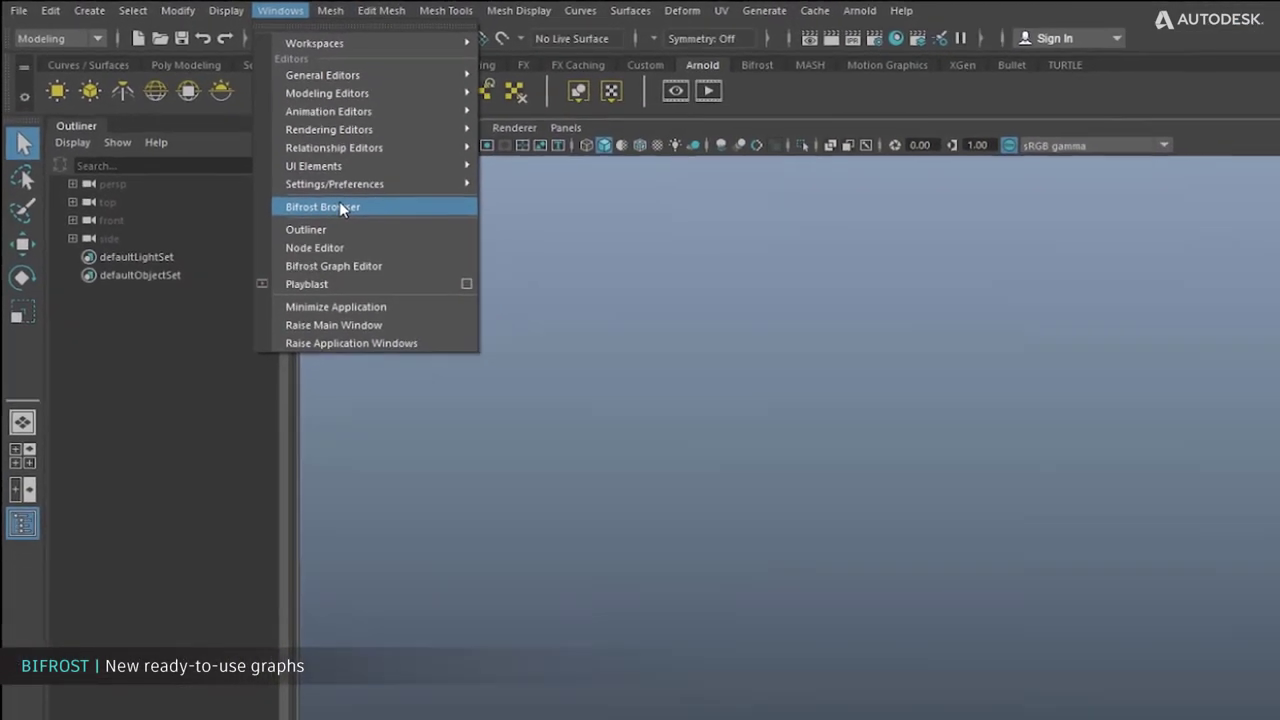
- Open the Bifrost Browser and look through its Smoke and Particles example graphs
{"action": "left_click", "coordinate": [341, 207]}
{"action": "left_click", "coordinate": [202, 163]}
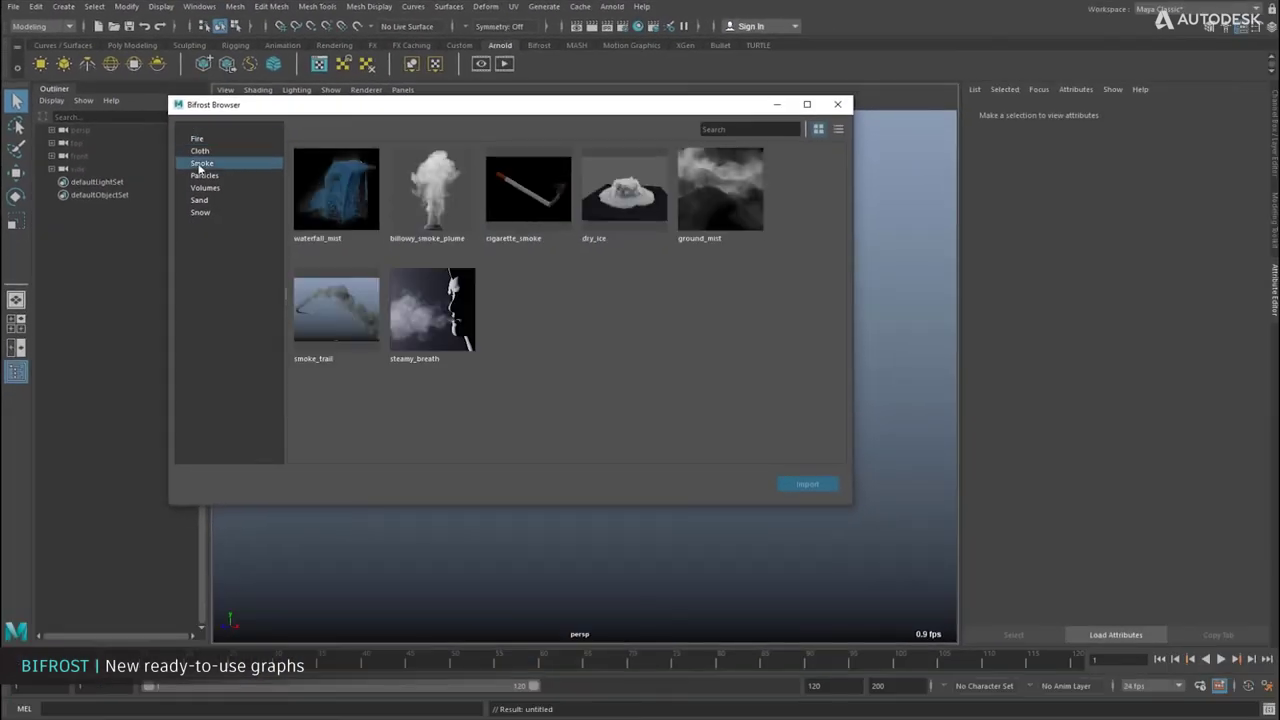
{"action": "left_click", "coordinate": [205, 176]}
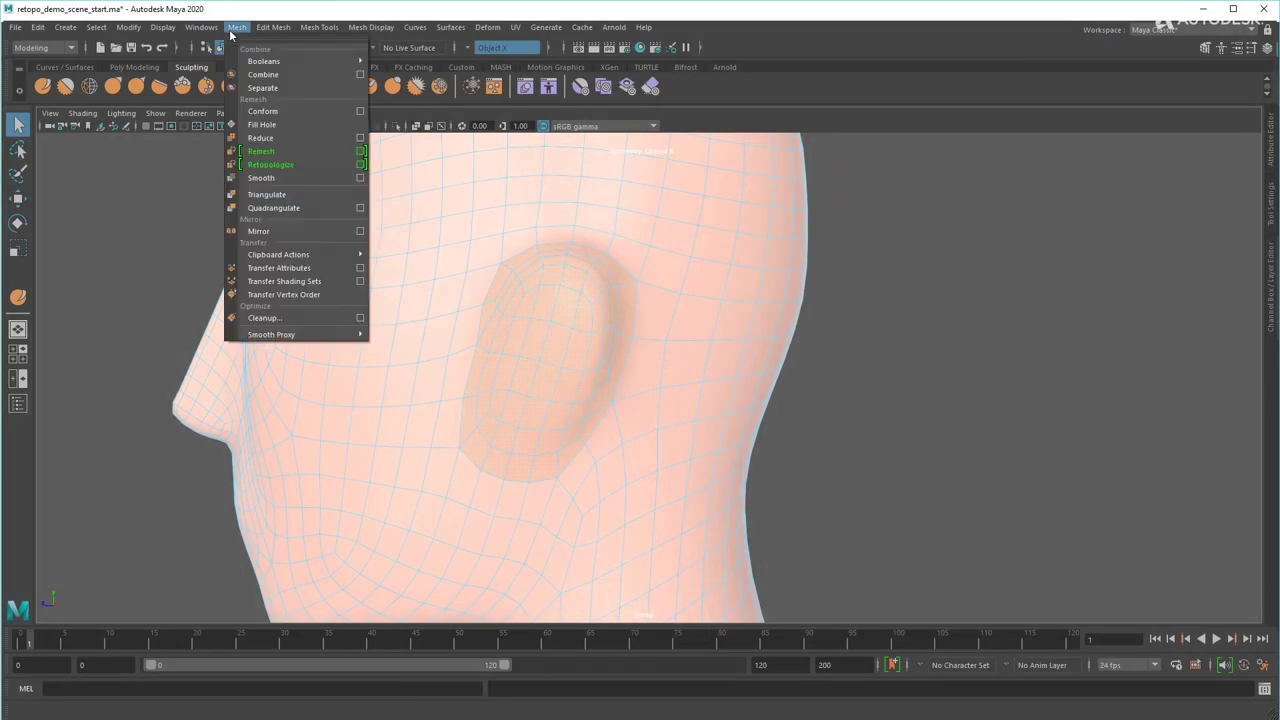
- Remesh the ear (edge length 1.925, collapse 44.330), sculpt the face, then retopologize the dragon
{"action": "left_click", "coordinate": [314, 150]}
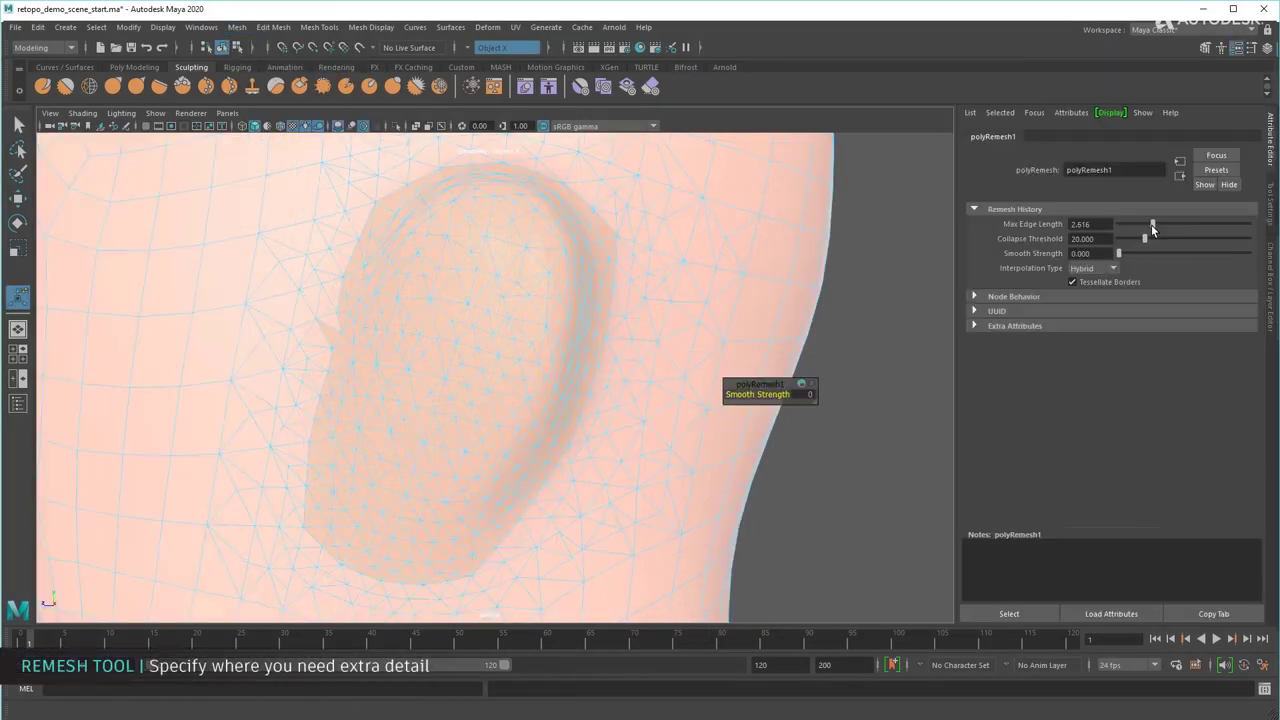
{"action": "mouse_move", "coordinate": [1144, 227]}
{"action": "left_mouse_down"}
{"action": "mouse_move", "coordinate": [1177, 239]}
{"action": "mouse_move", "coordinate": [1144, 252]}
{"action": "left_mouse_up"}
{"action": "left_click", "coordinate": [42, 86]}
{"action": "scroll", "coordinate": [500, 428], "scroll_direction": "down", "scroll_amount": 5}
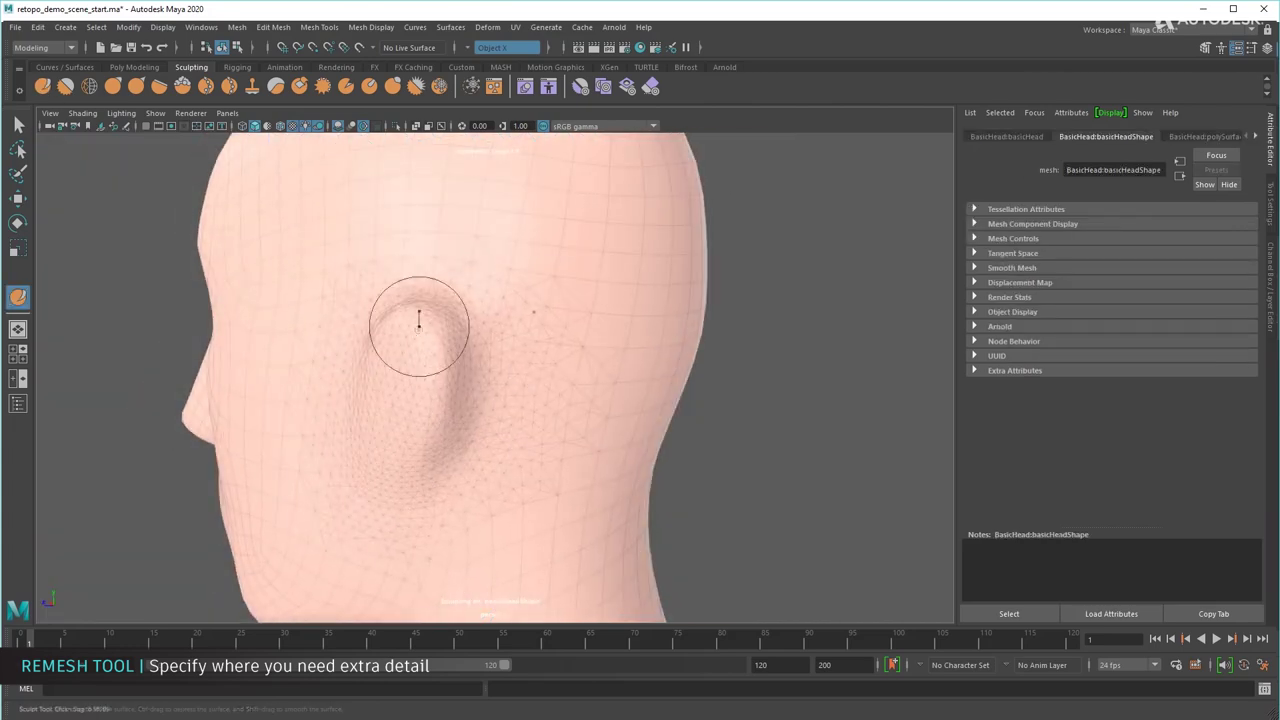
{"action": "scroll", "coordinate": [443, 329], "scroll_direction": "up", "scroll_amount": 5}
{"action": "mouse_move", "coordinate": [396, 353]}
{"action": "left_mouse_down", "text": "alt"}
{"action": "mouse_move", "coordinate": [443, 514]}
{"action": "mouse_move", "coordinate": [491, 346]}
{"action": "left_mouse_up", "text": "alt"}
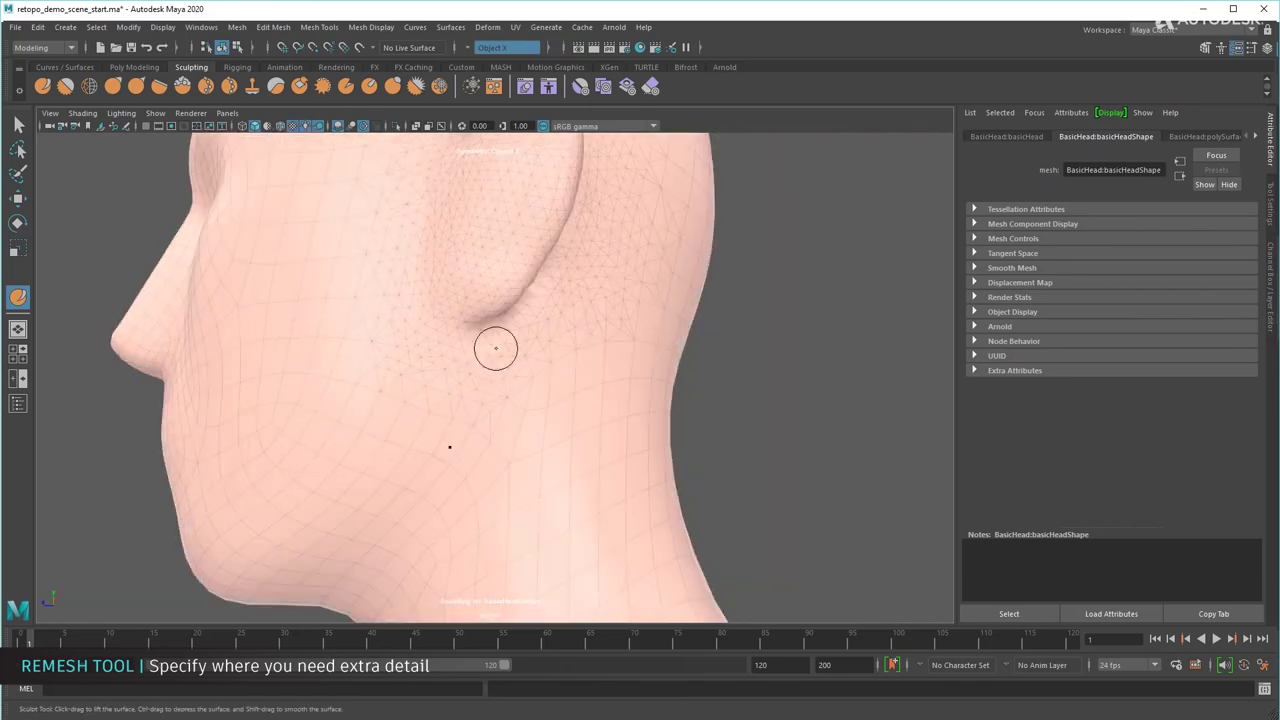
{"action": "scroll", "coordinate": [437, 291], "scroll_direction": "up", "scroll_amount": 5}
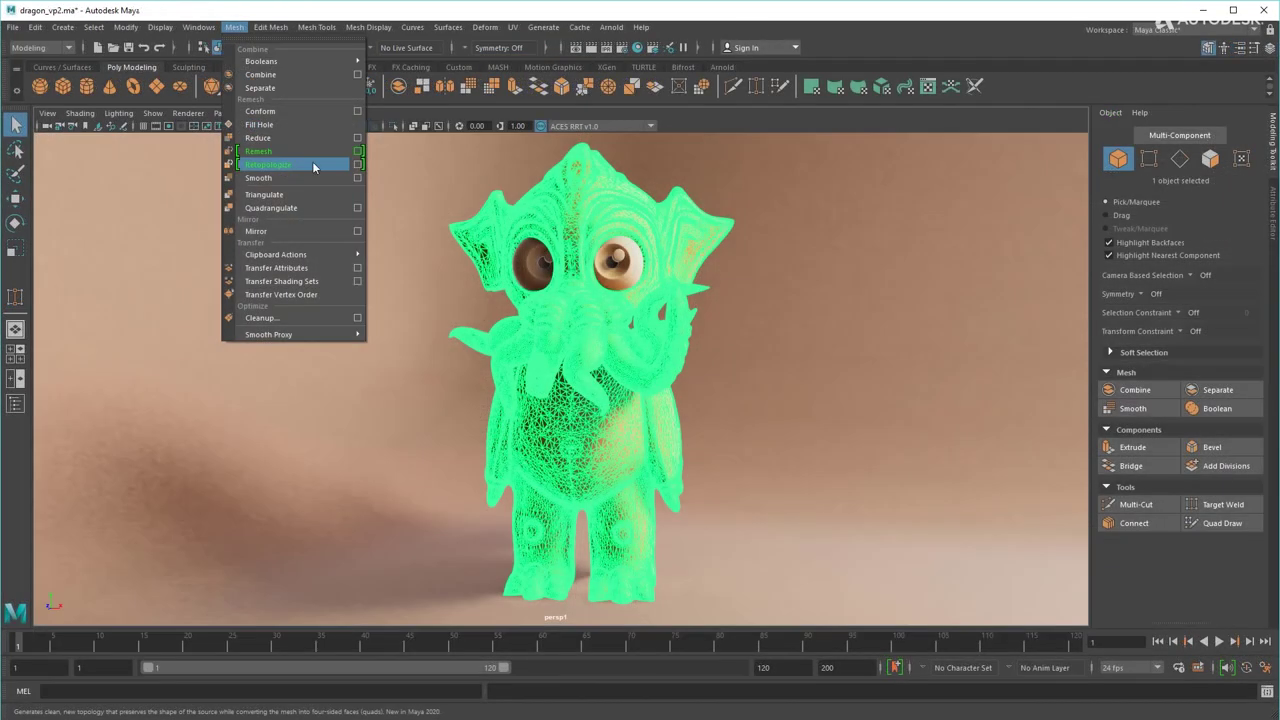
{"action": "left_click", "coordinate": [312, 161]}
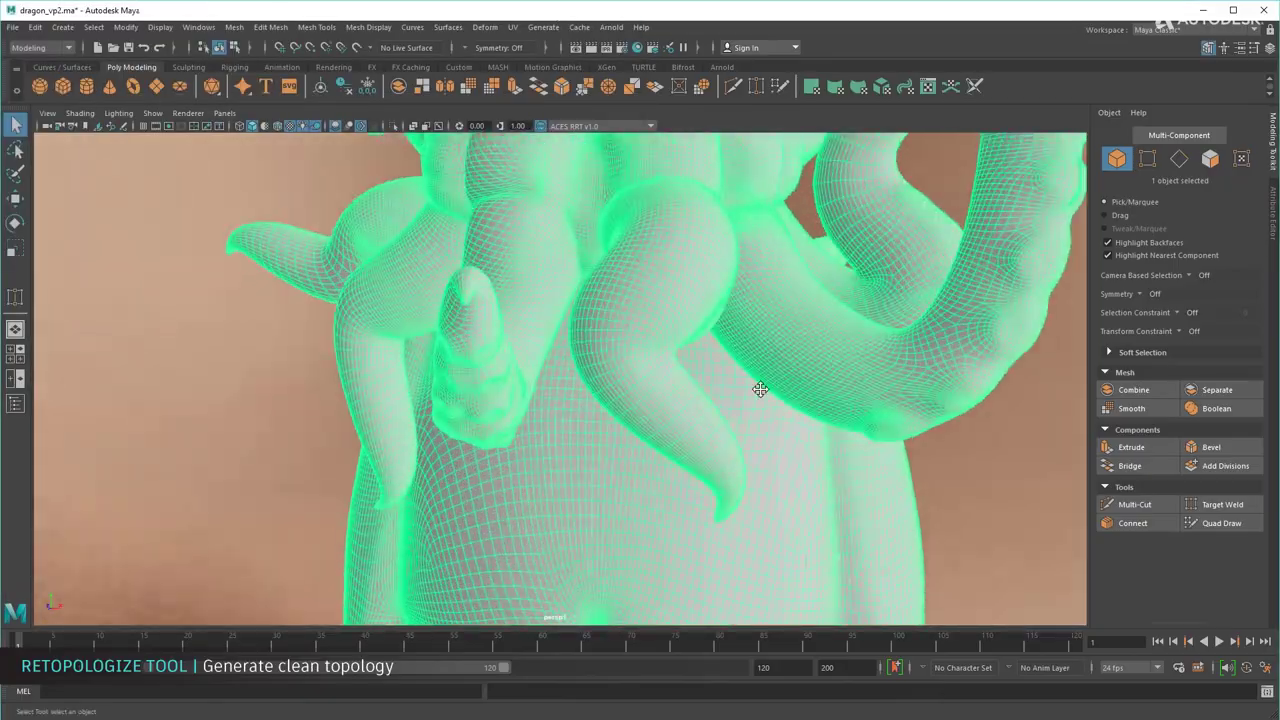
- Orbit closely around the retopologized dragon's tentacles to inspect the clean quad mesh
{"action": "mouse_move", "coordinate": [757, 386]}
{"action": "left_mouse_down", "text": "alt"}
{"action": "mouse_move", "coordinate": [692, 532]}
{"action": "mouse_move", "coordinate": [523, 463]}
{"action": "mouse_move", "coordinate": [677, 457]}
{"action": "mouse_move", "coordinate": [600, 450]}
{"action": "mouse_move", "coordinate": [543, 471]}
{"action": "mouse_move", "coordinate": [700, 470]}
{"action": "mouse_move", "coordinate": [529, 472]}
{"action": "left_mouse_up", "text": "alt"}
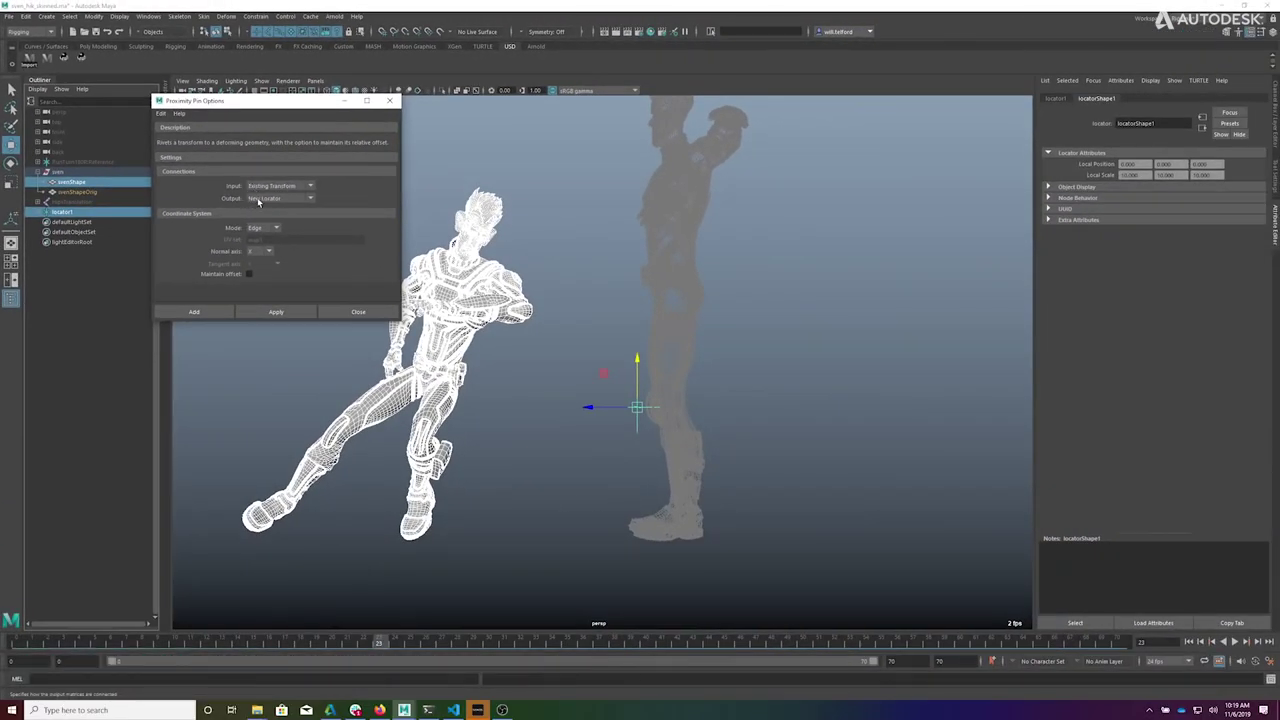
- Apply the Proximity Pin to the character mesh, close the options, and scrub to another frame
{"action": "left_click", "coordinate": [276, 311]}
{"action": "left_click", "coordinate": [358, 311]}
{"action": "left_click", "coordinate": [277, 641]}
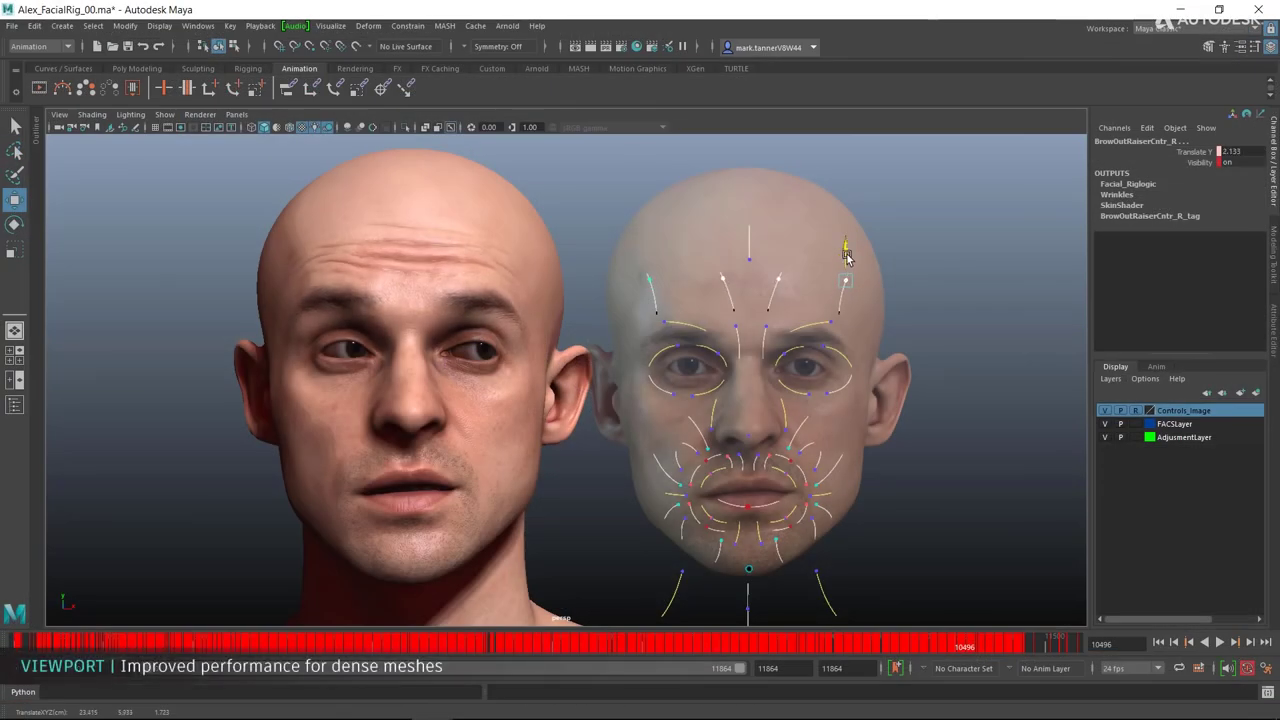
- Raise the BrowOutRaiser control and drag the BrowSqueezer to lift and squeeze the face's brows
{"action": "left_click_drag", "start_coordinate": [840, 280], "coordinate": [844, 257]}
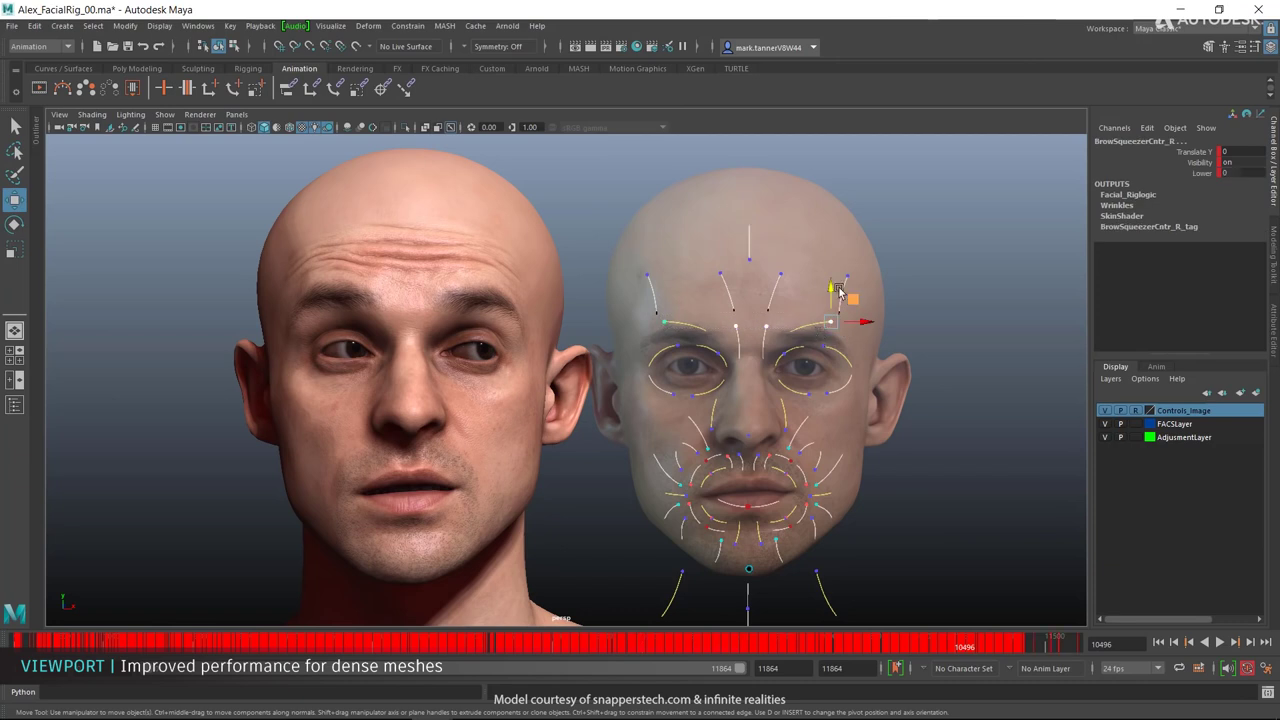
{"action": "mouse_move", "coordinate": [840, 291]}
{"action": "left_mouse_down"}
{"action": "mouse_move", "coordinate": [783, 346]}
{"action": "mouse_move", "coordinate": [817, 331]}
{"action": "left_mouse_up"}
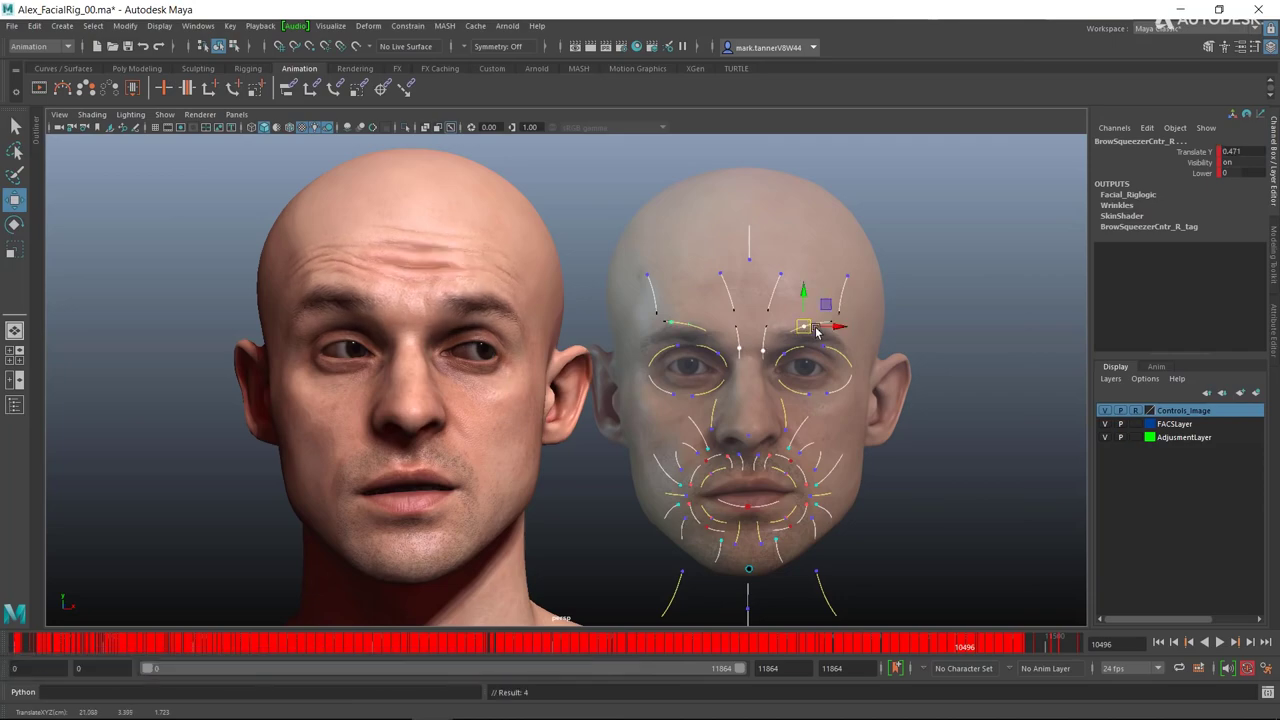